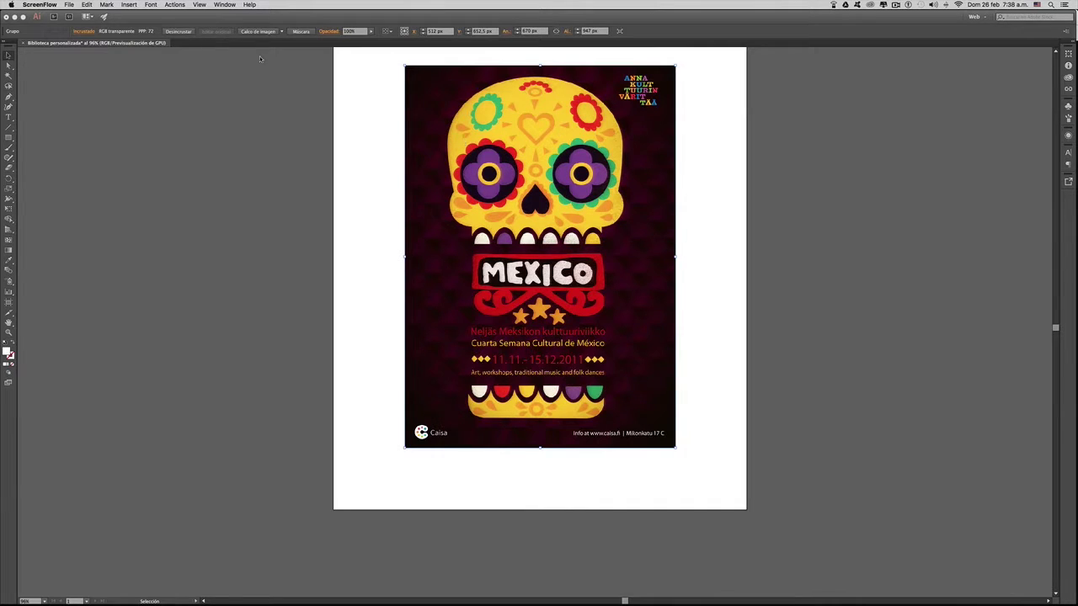
- Toggle the Swatches panel off and on again, then dock it beside the poster artboard
{"action": "left_click", "coordinate": [260, 124]}
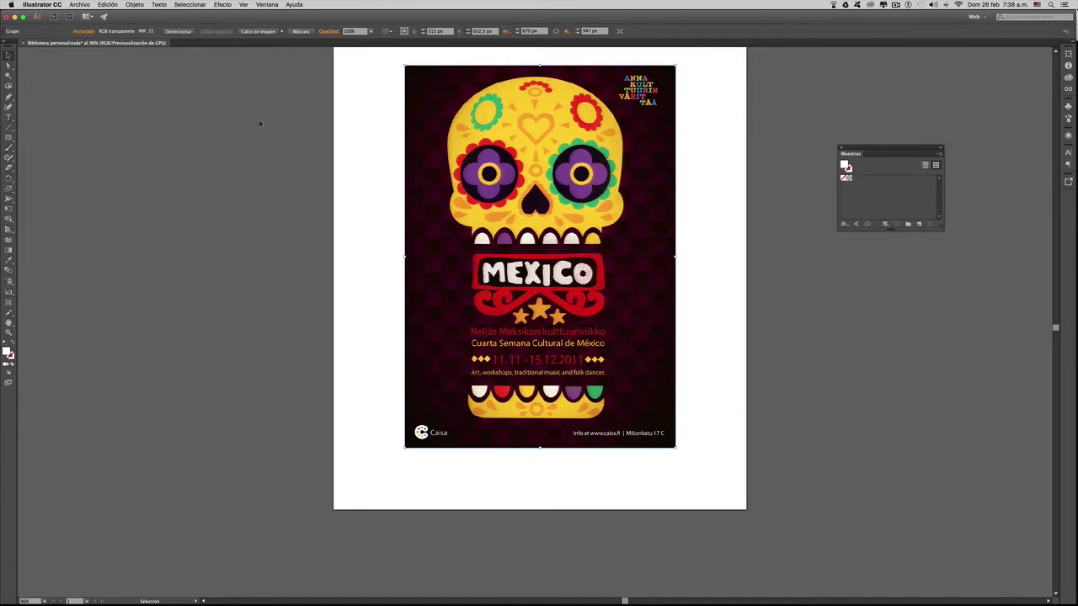
{"action": "left_click", "coordinate": [267, 6]}
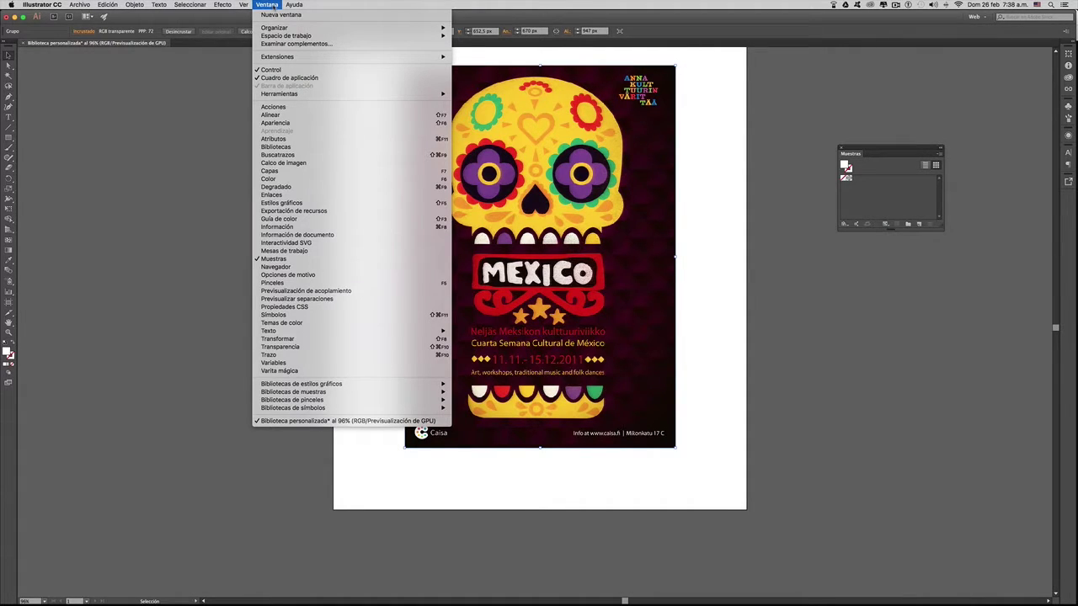
{"action": "left_click", "coordinate": [292, 261]}
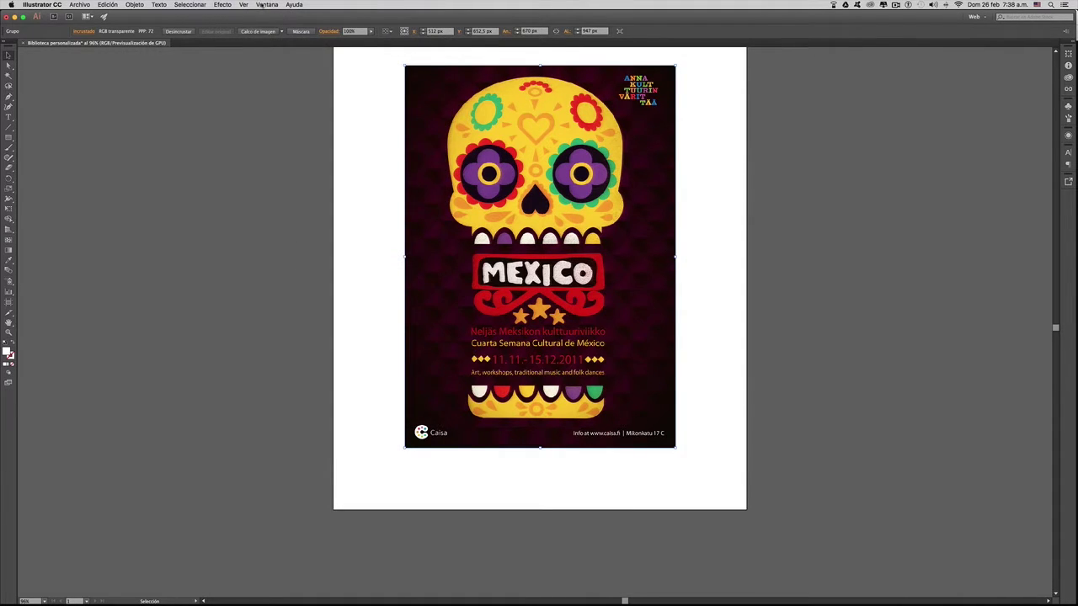
{"action": "left_click", "coordinate": [268, 5]}
{"action": "left_click", "coordinate": [272, 259]}
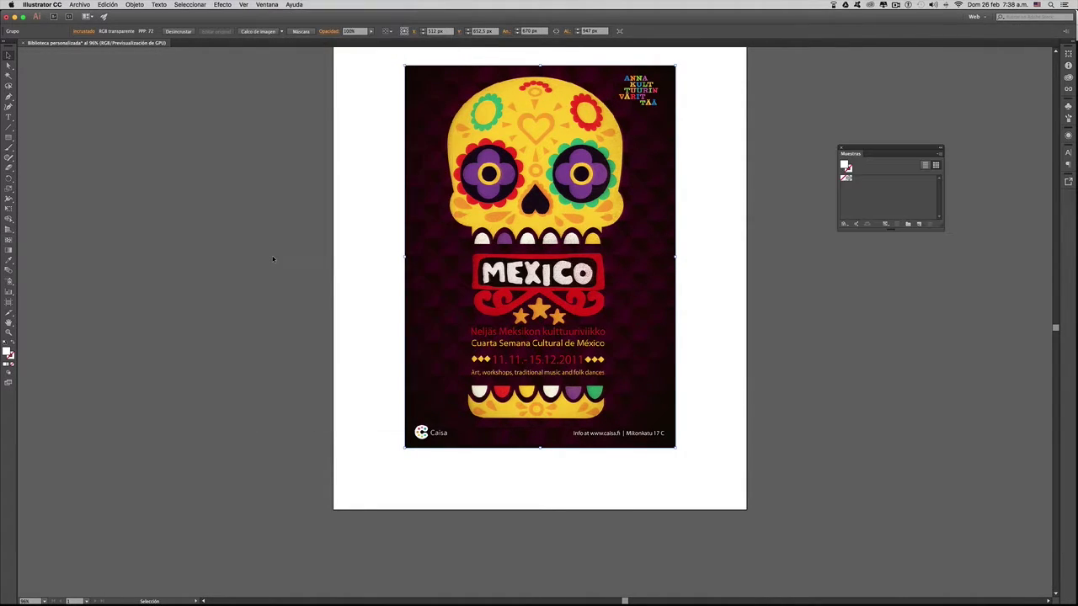
{"action": "left_click_drag", "start_coordinate": [878, 149], "coordinate": [786, 53]}
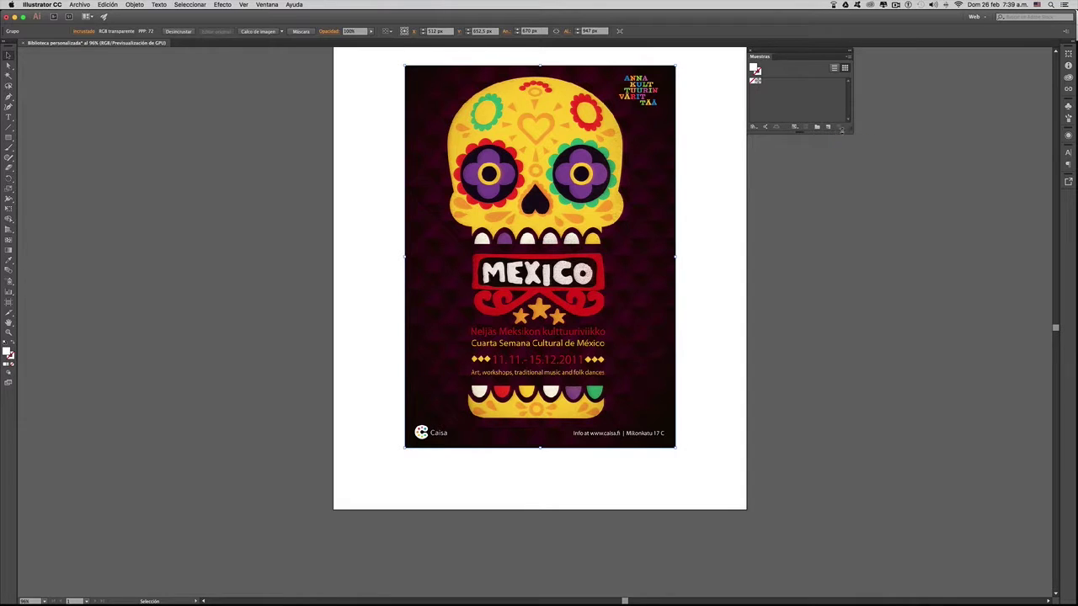
- Create a new color group named 'mexico' in the Swatches panel
{"action": "left_click", "coordinate": [818, 128]}
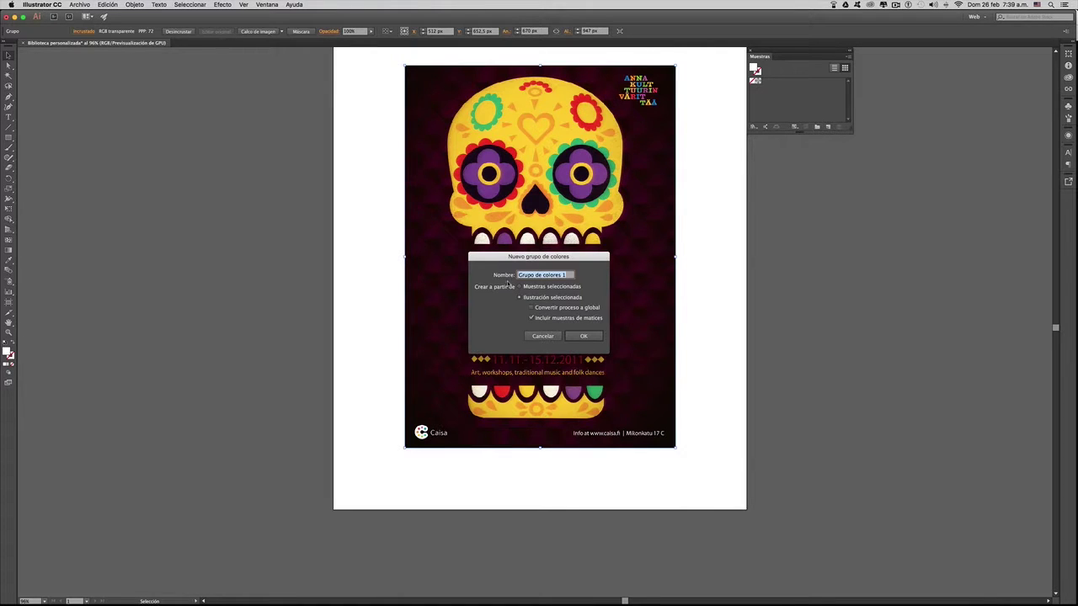
{"action": "left_click_drag", "start_coordinate": [499, 259], "coordinate": [779, 154]}
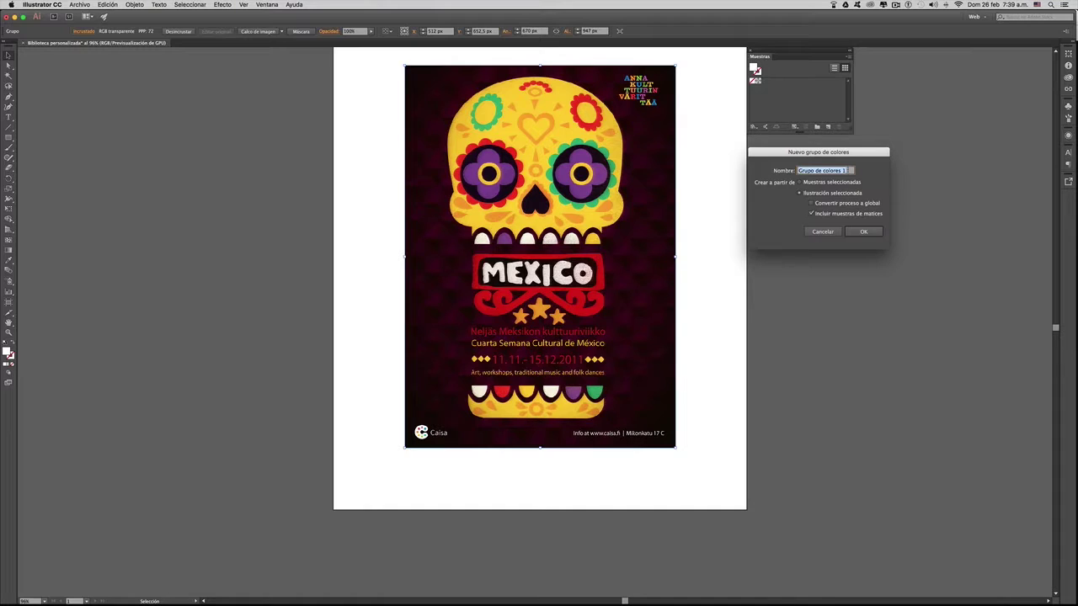
{"action": "type", "text": "an"}
{"action": "key", "text": "BackSpace"}
{"action": "type", "text": "mexico"}
{"action": "left_click", "coordinate": [866, 232]}
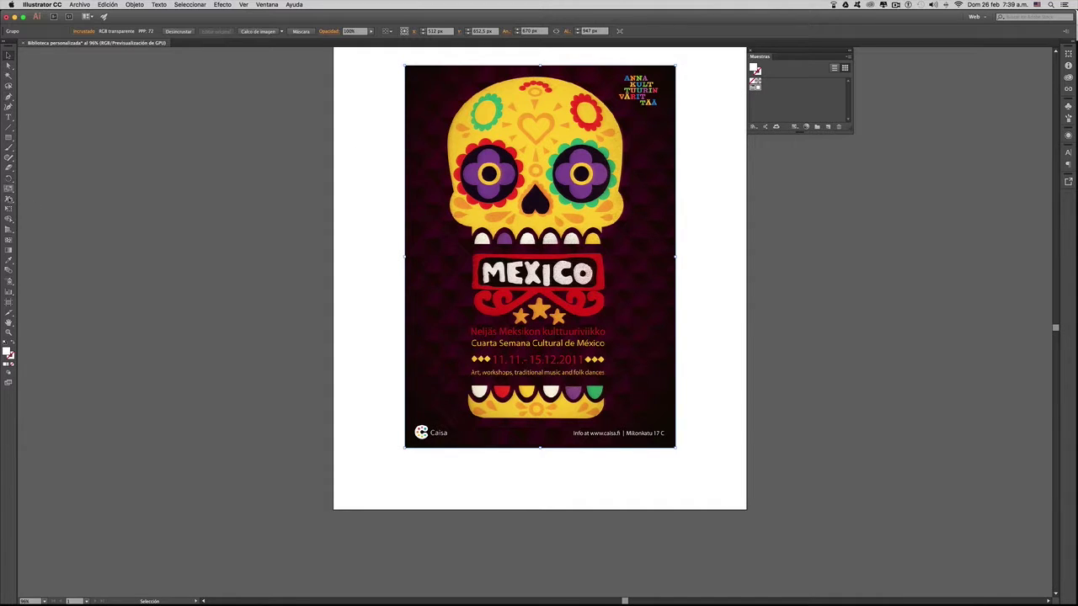
- Sample the red of the MEXICO banner with the Eyedropper and add it as a swatch
{"action": "left_click", "coordinate": [8, 261]}
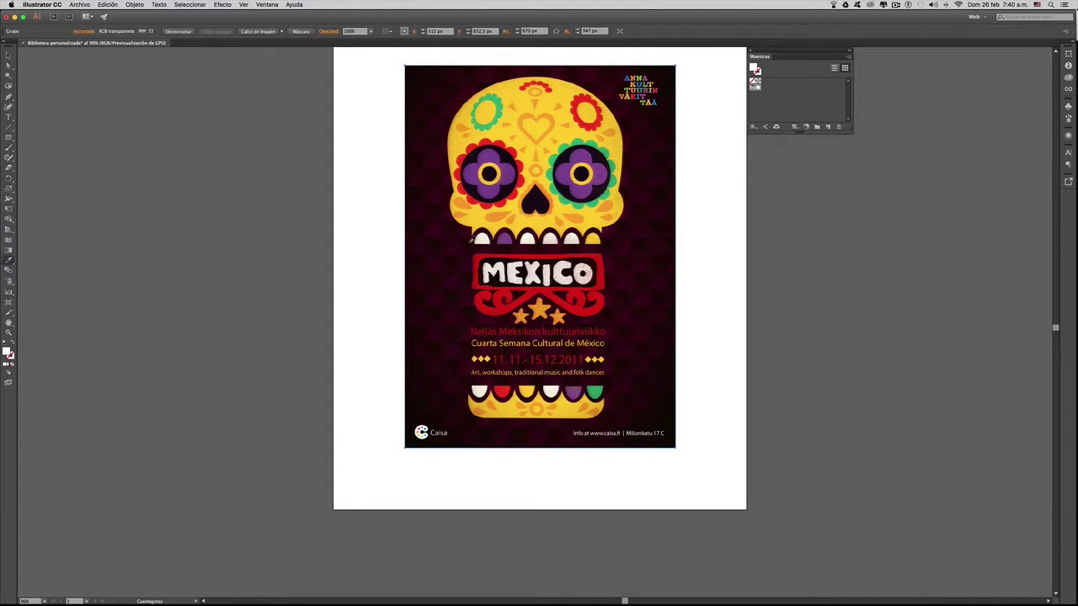
{"action": "left_click", "coordinate": [516, 94]}
{"action": "left_click", "coordinate": [581, 96]}
{"action": "left_click", "coordinate": [482, 257]}
{"action": "left_click_drag", "start_coordinate": [755, 71], "coordinate": [762, 90]}
- Delete the white swatch from the Swatches panel, confirming the removal
{"action": "left_click", "coordinate": [757, 88]}
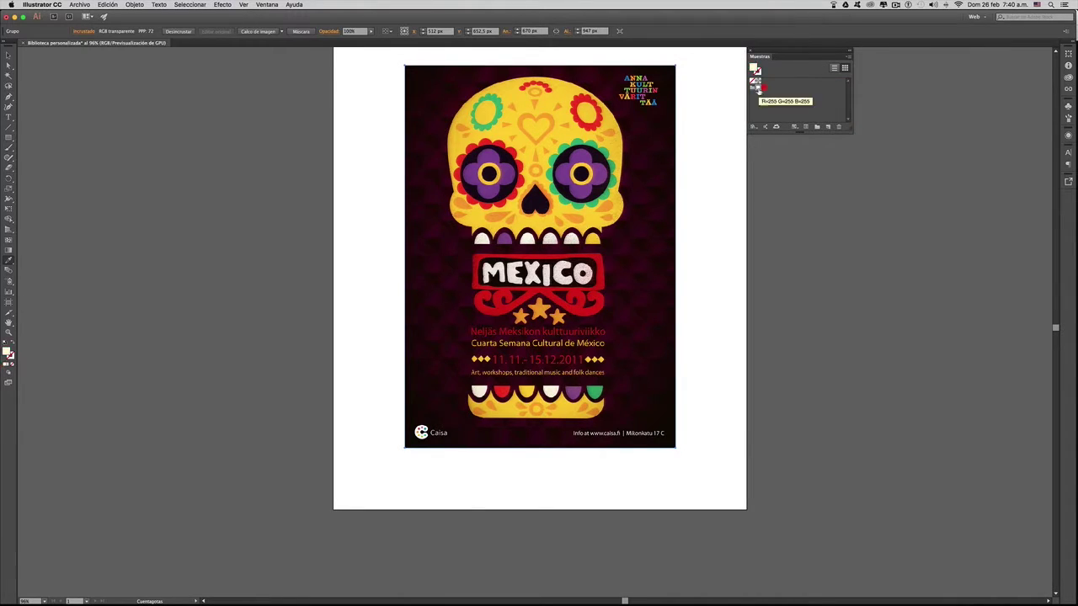
{"action": "left_click", "coordinate": [838, 128]}
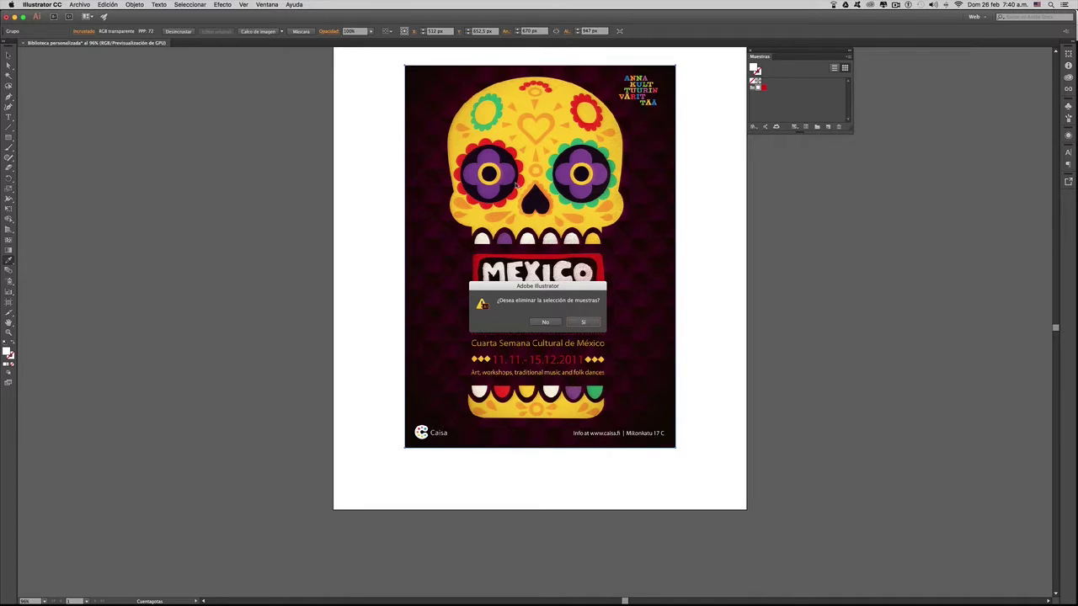
{"action": "left_click", "coordinate": [582, 322]}
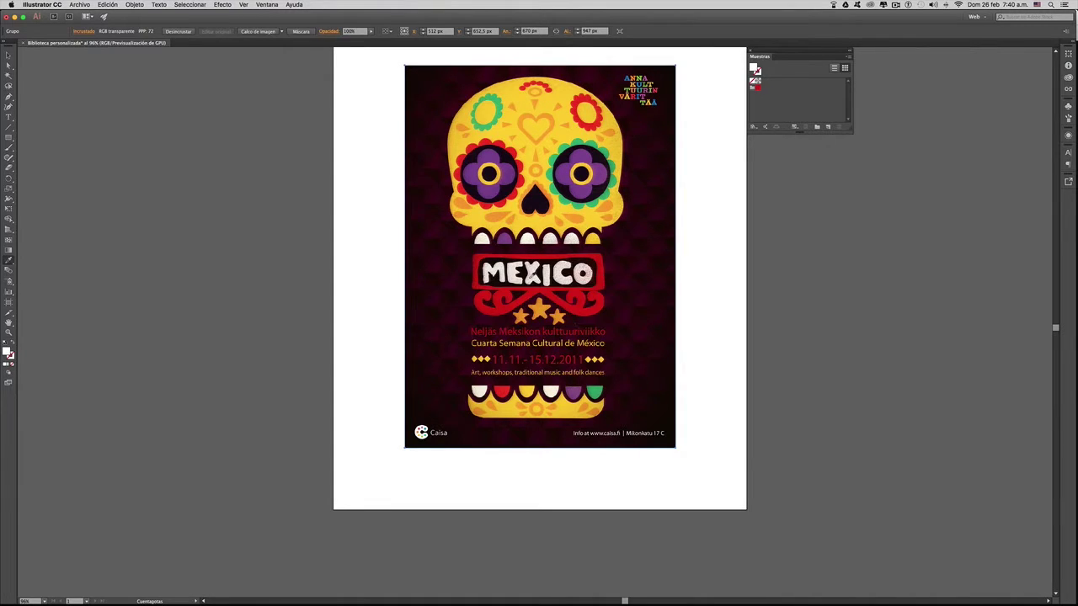
- Sample the flowers' purple and green, then orange, adding each as a new swatch
{"action": "left_click", "coordinate": [486, 153]}
{"action": "left_click_drag", "start_coordinate": [755, 70], "coordinate": [764, 88]}
{"action": "left_click", "coordinate": [497, 98]}
{"action": "mouse_move", "coordinate": [756, 74]}
{"action": "left_mouse_down"}
{"action": "mouse_move", "coordinate": [775, 92]}
{"action": "mouse_move", "coordinate": [766, 91]}
{"action": "left_mouse_up"}
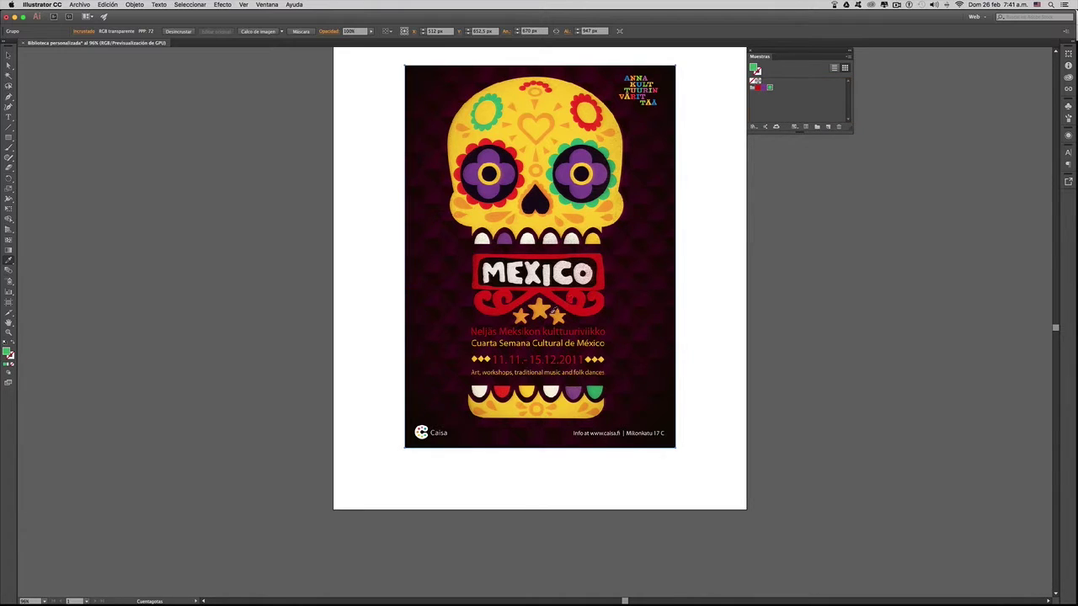
{"action": "left_click_drag", "start_coordinate": [755, 70], "coordinate": [775, 94]}
{"action": "left_click_drag", "start_coordinate": [753, 70], "coordinate": [780, 93]}
- Rename the red swatch 'rojo' and make it a global Process swatch in RGB mode
{"action": "double_click", "coordinate": [757, 88]}
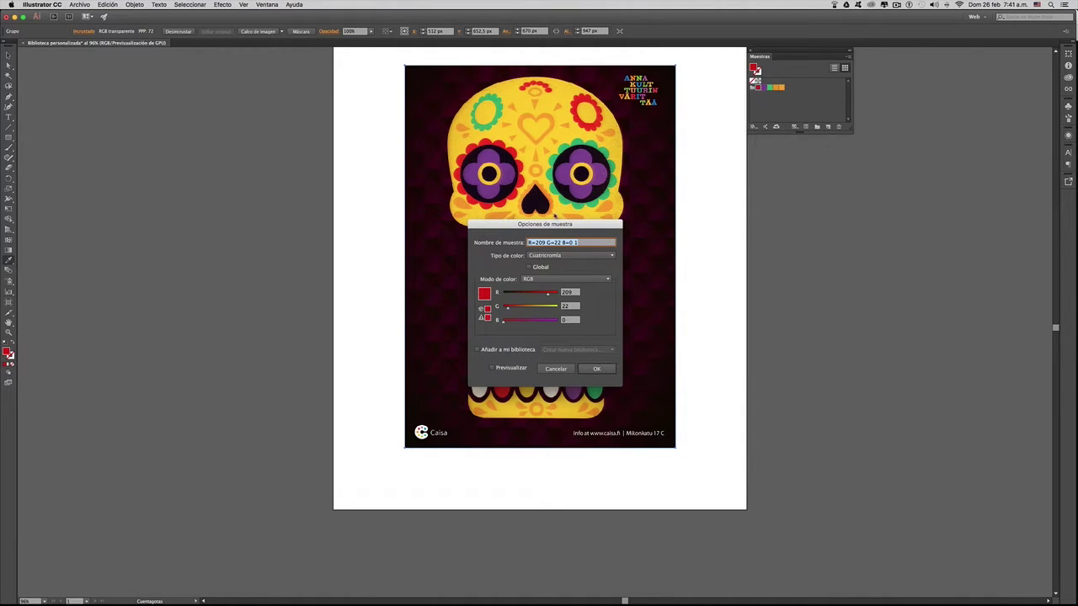
{"action": "left_click_drag", "start_coordinate": [553, 224], "coordinate": [831, 147]}
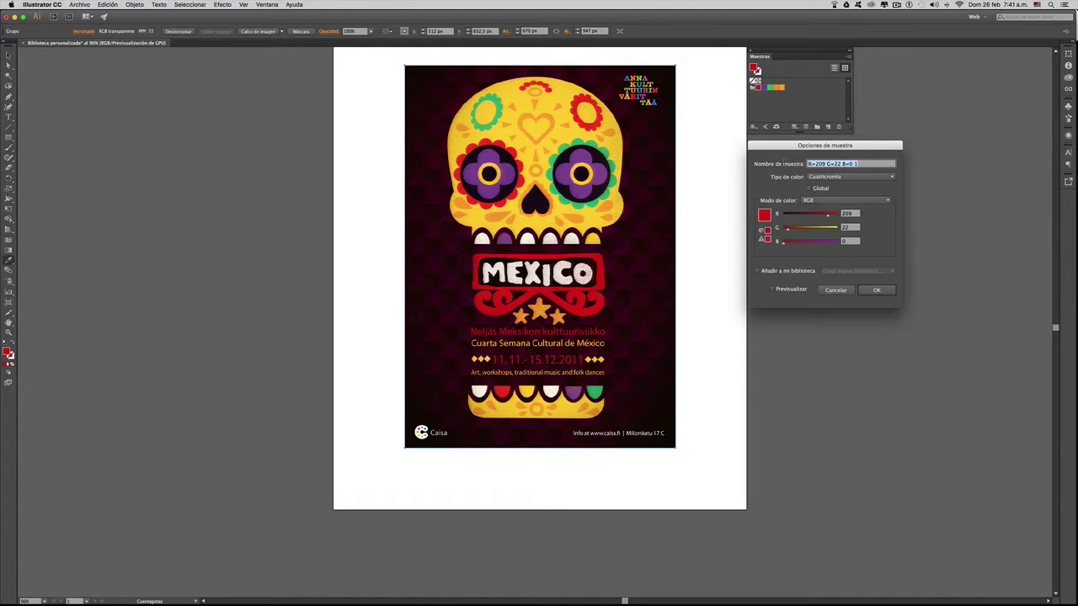
{"action": "type", "text": "rojo"}
{"action": "left_click", "coordinate": [828, 177]}
{"action": "left_click", "coordinate": [829, 186]}
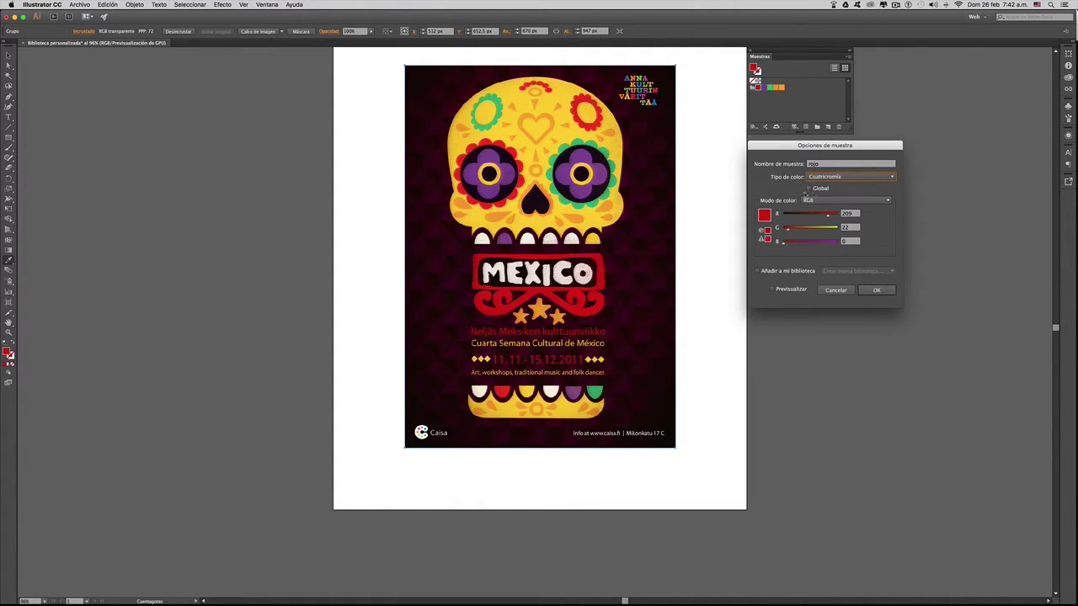
{"action": "left_click", "coordinate": [809, 189]}
{"action": "left_click", "coordinate": [839, 203]}
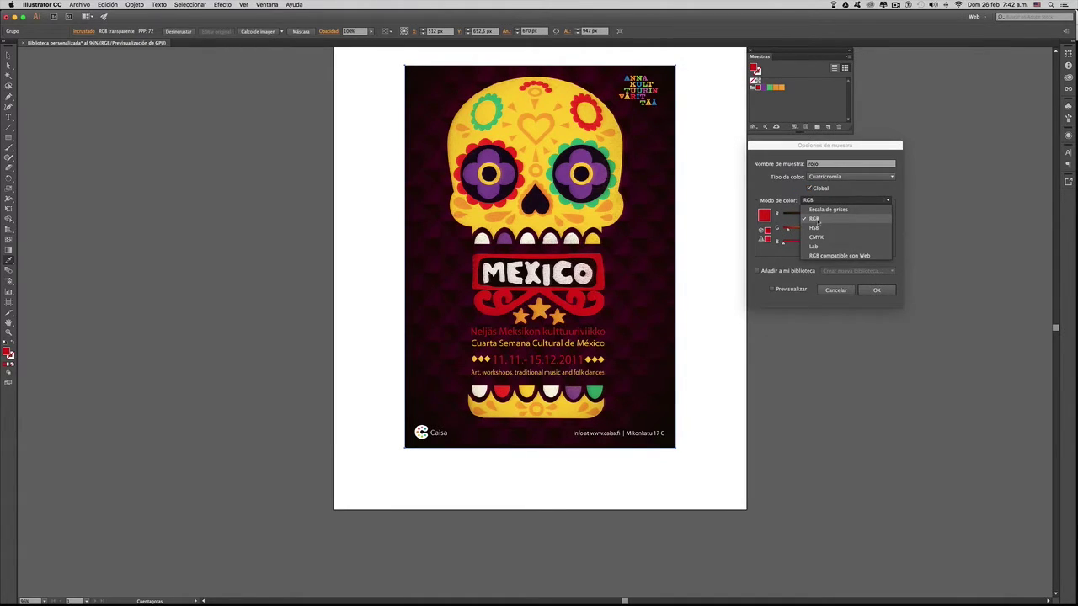
{"action": "left_click", "coordinate": [815, 218]}
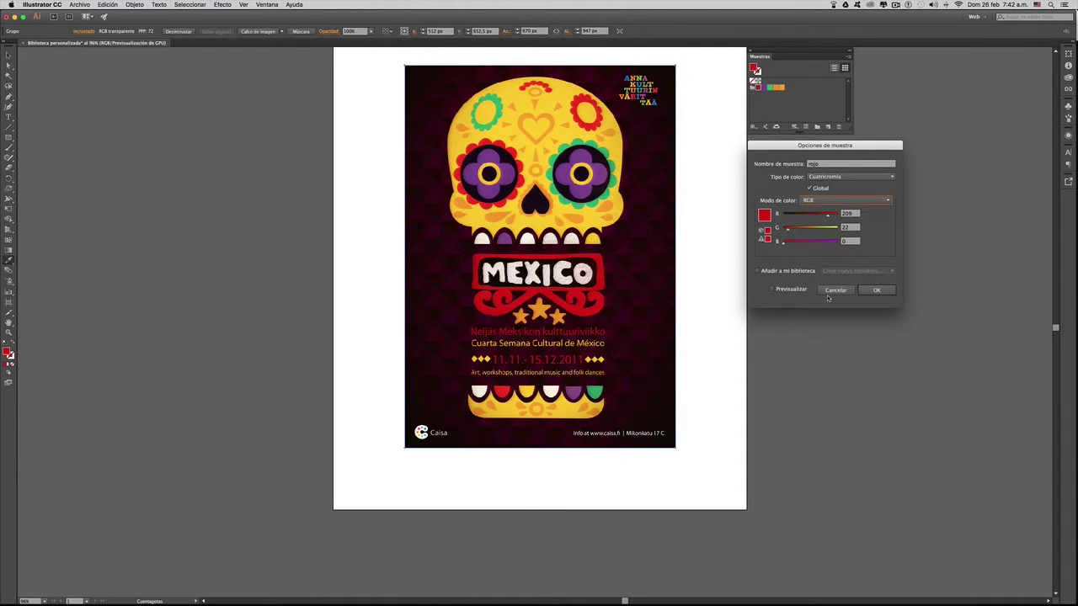
{"action": "left_click", "coordinate": [876, 291]}
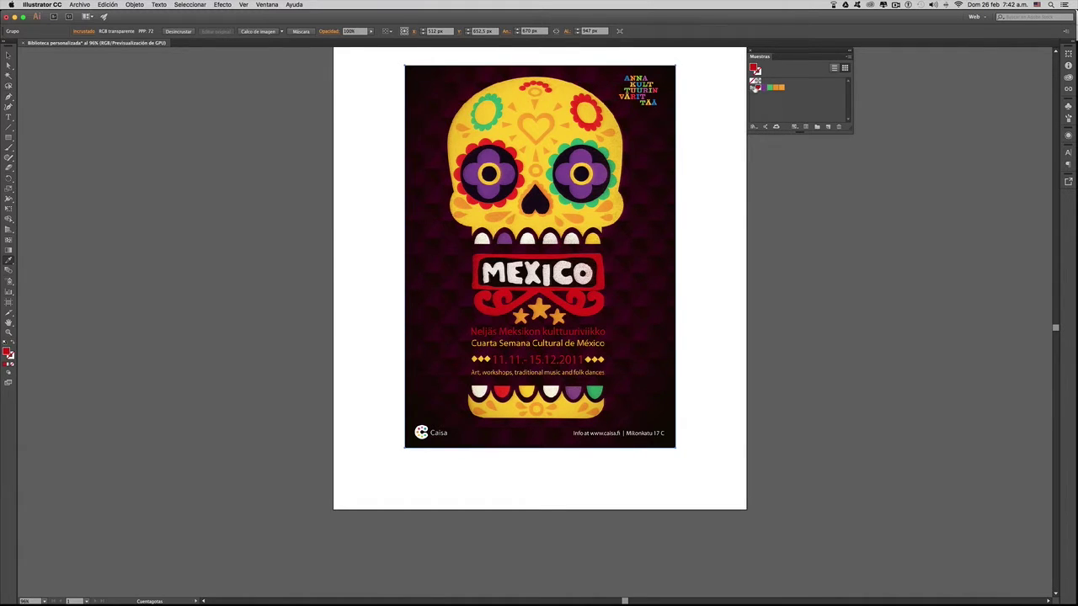
- Show the Color panel under Swatches, lower the rojo tint to about 61%, and select the Ellipse tool
{"action": "left_click", "coordinate": [267, 5]}
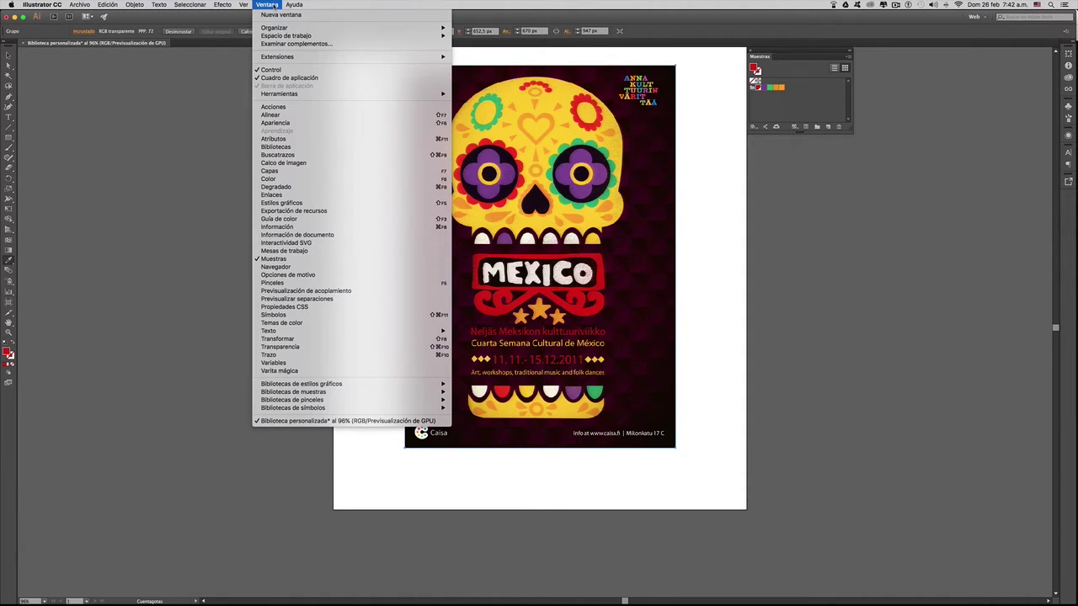
{"action": "left_click", "coordinate": [276, 181]}
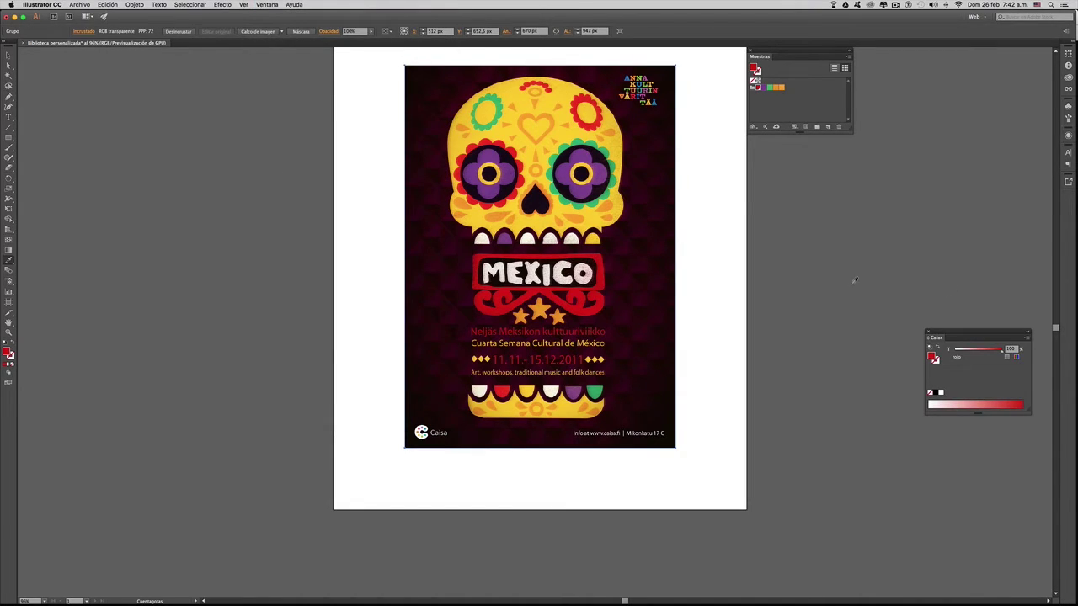
{"action": "left_click_drag", "start_coordinate": [953, 336], "coordinate": [783, 163]}
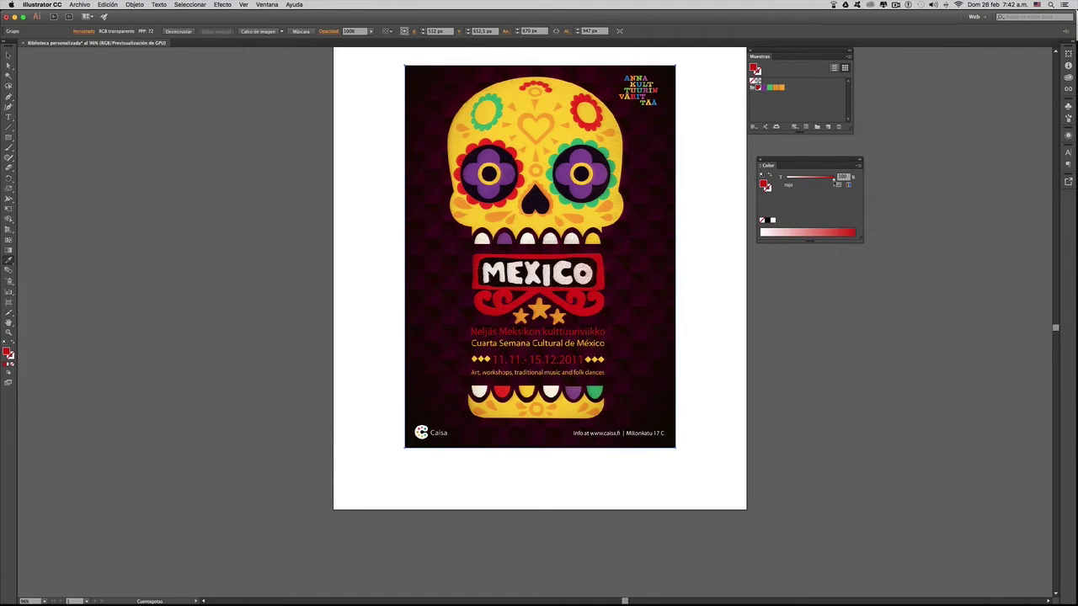
{"action": "left_click_drag", "start_coordinate": [834, 180], "coordinate": [824, 183]}
{"action": "mouse_move", "coordinate": [823, 183]}
{"action": "left_mouse_down"}
{"action": "mouse_move", "coordinate": [804, 183]}
{"action": "mouse_move", "coordinate": [814, 182]}
{"action": "left_mouse_up"}
{"action": "left_click", "coordinate": [8, 137]}
{"action": "left_click", "coordinate": [29, 157]}
- Draw a small circle beside the poster's top-right and fill it with a lighter rojo tint
{"action": "left_click_drag", "start_coordinate": [694, 138], "coordinate": [726, 169]}
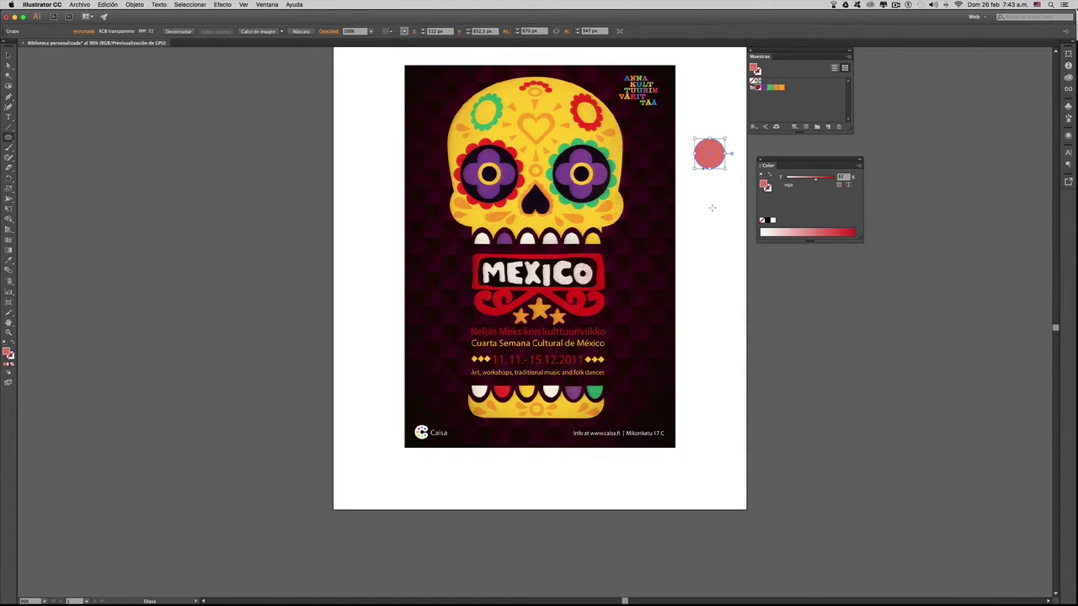
{"action": "left_click", "coordinate": [8, 54]}
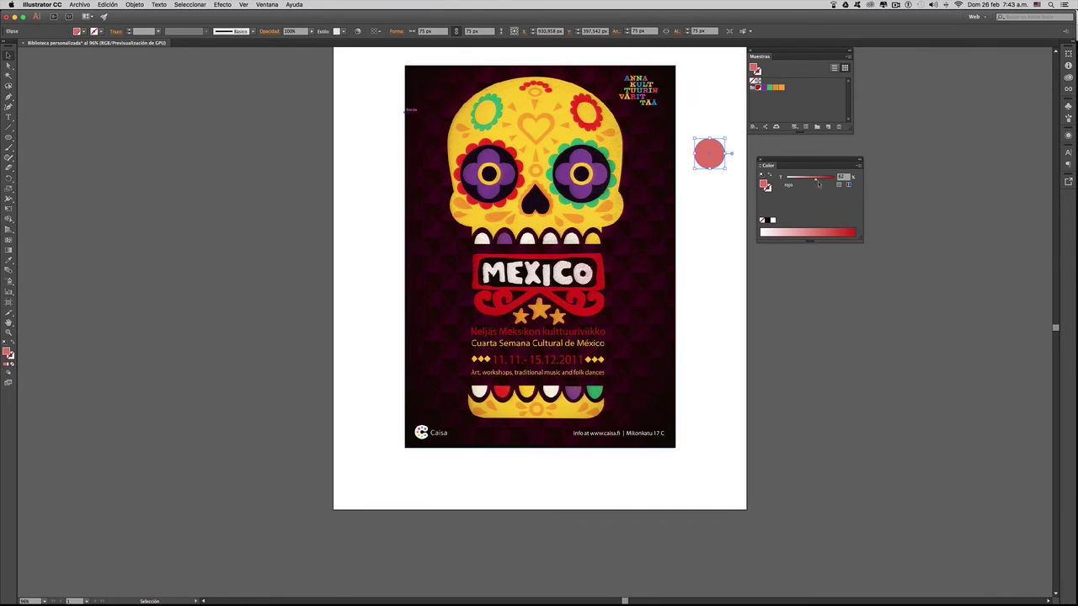
{"action": "mouse_move", "coordinate": [815, 181]}
{"action": "left_mouse_down"}
{"action": "mouse_move", "coordinate": [827, 183]}
{"action": "mouse_move", "coordinate": [798, 182]}
{"action": "left_mouse_up"}
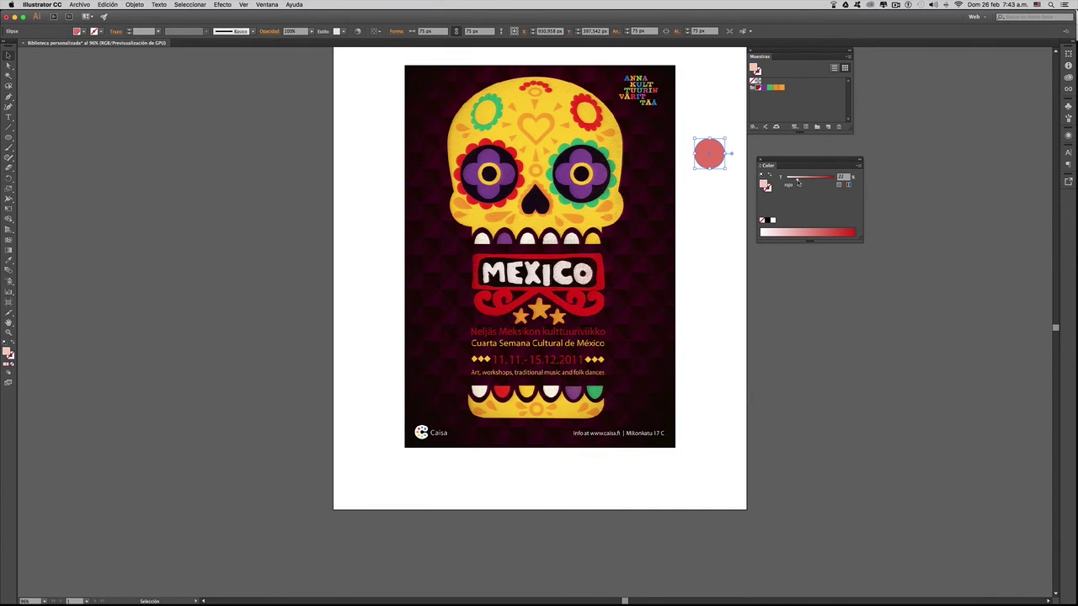
{"action": "left_click", "coordinate": [757, 87]}
{"action": "left_click_drag", "start_coordinate": [833, 180], "coordinate": [810, 181]}
- Try the purple, green and orange swatches on the circle, finishing with orange
{"action": "left_click_drag", "start_coordinate": [769, 56], "coordinate": [780, 76]}
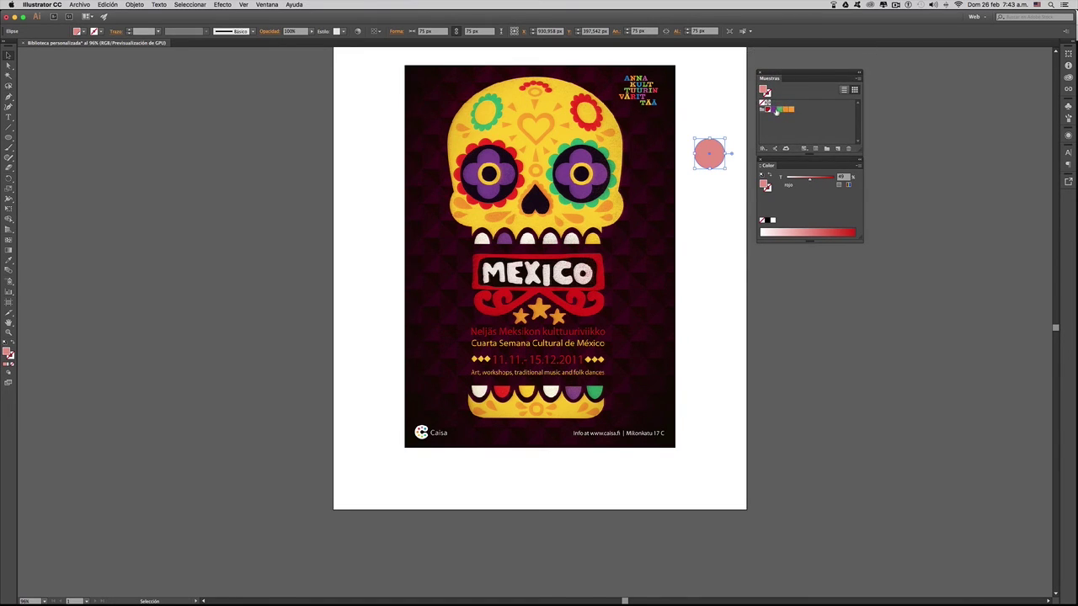
{"action": "left_click", "coordinate": [775, 109]}
{"action": "left_click", "coordinate": [779, 109]}
{"action": "left_click", "coordinate": [785, 110]}
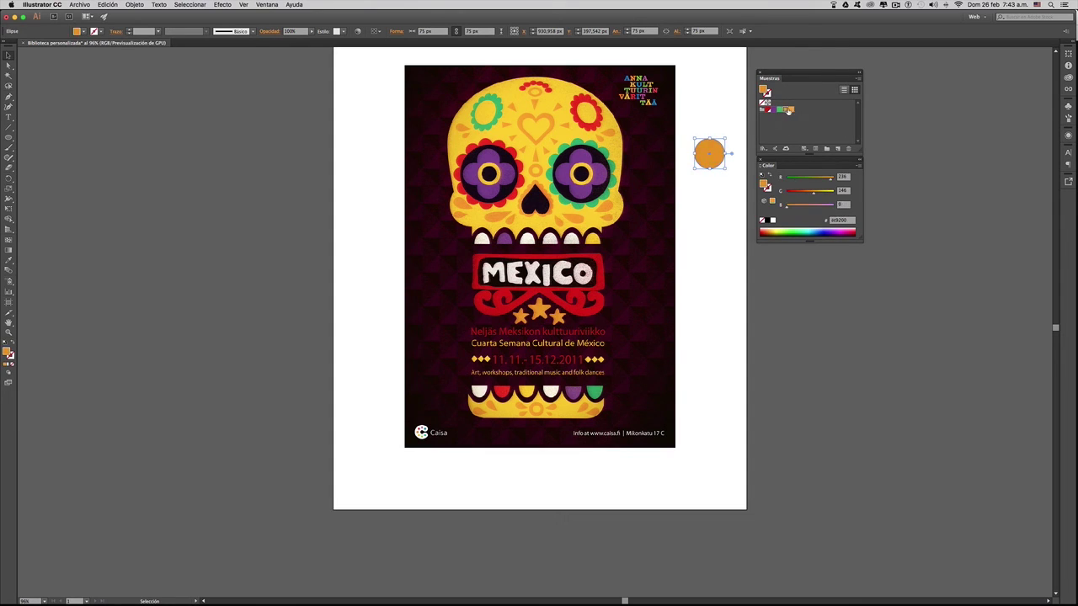